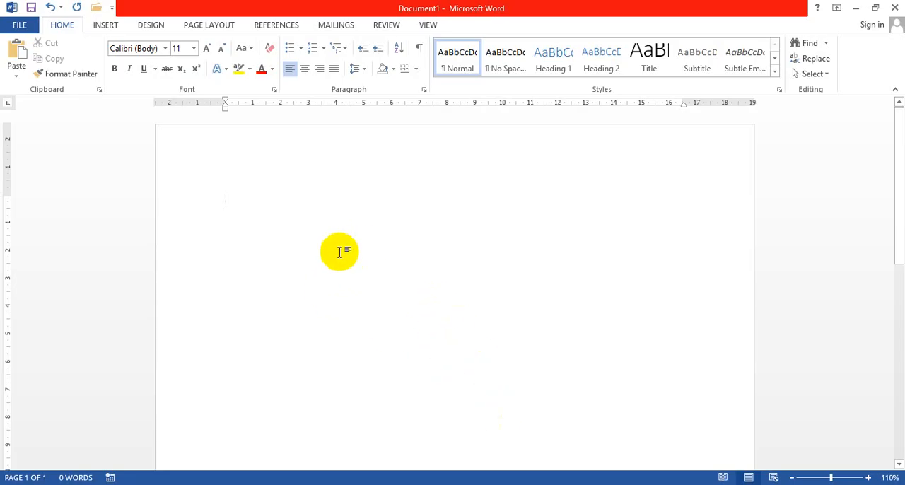
Paste the copied paragraph about Microsoft Word five times in a row into the blank document.
type("Microsoft Word atau Microsoft Office Word atau Word adalah perangkat lunak pengolah kata andalan Microsoft. Pertama di terbitkan pada 1983 dengan nama Multi-Tool Word untuk Xenix, versi-versi lain kemudian dikembangkan untuk berbagai sistem operasi, misalnya DOS, Apple Macintosh, SCO UNIX, OS/2, dan Microsoft Windows")
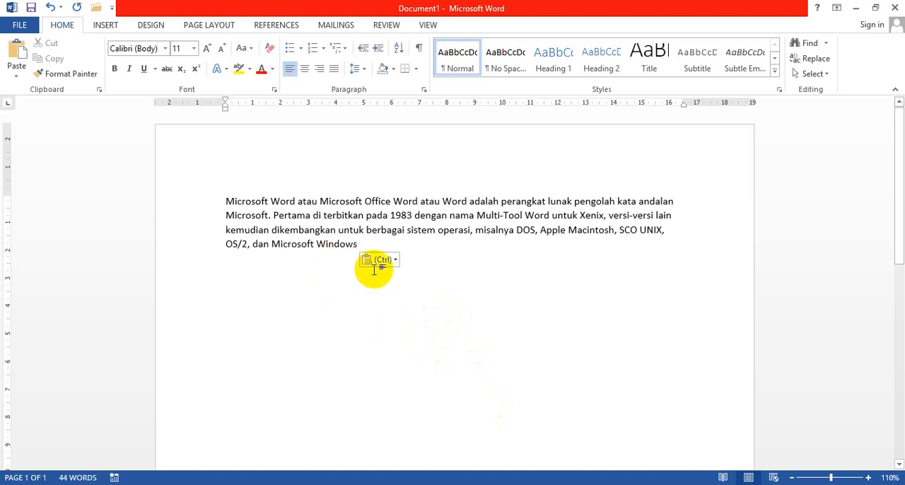
type("Microsoft Word atau Microsoft Office Word atau Word adalah perangkat lunak pengolah kata andalan Microsoft. Pertama di terbitkan pada 1983 dengan nama Multi-Tool Word untuk Xenix, versi-versi lain kemudian dikembangkan untuk berbagai sistem operasi, misalnya DOS, Apple Macintosh, SCO UNIX, OS/2, dan Microsoft Windows\\n")
type("Microsoft Word atau Microsoft Office Word atau Word adalah perangkat lunak pengolah kata andalan Microsoft. Pertama di terbitkan pada 1983 dengan nama Multi-Tool Word untuk Xenix, versi-versi lain kemudian dikembangkan untuk berbagai sistem operasi, misalnya DOS, Apple Macintosh, SCO UNIX, OS/2, dan Microsoft Windows")
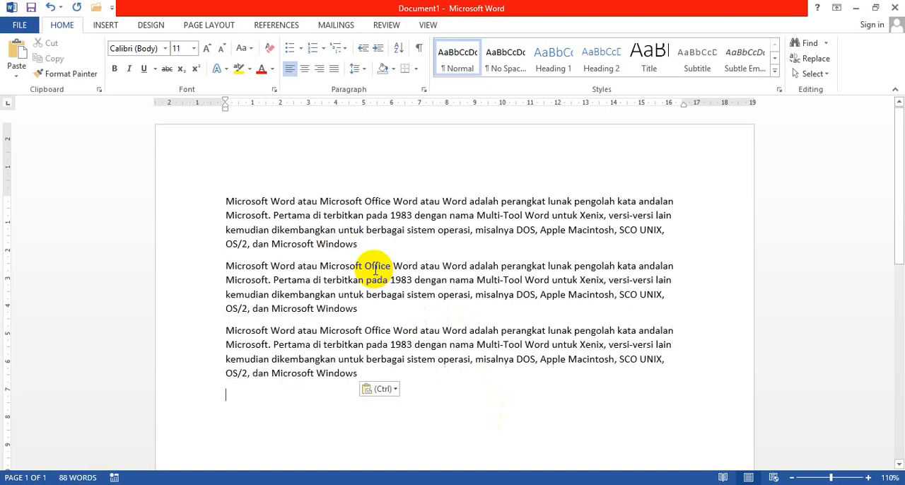
type("Microsoft Word atau Microsoft Office Word atau Word adalah perangkat lunak pengolah kata andalan Microsoft. Pertama di terbitkan pada 1983 dengan nama Multi-Tool Word untuk Xenix, versi-versi lain kemudian dikembangkan untuk berbagai sistem operasi, misalnya DOS, Apple Macintosh, SCO UNIX, OS/2, dan Microsoft Windows")
type("Microsoft Word atau Microsoft Office Word atau Word adalah perangkat lunak pengolah kata andalan Microsoft. Pertama di terbitkan pada 1983 dengan nama Multi-Tool Word untuk Xenix, versi-versi lain kemudian dikembangkan untuk berbagai sistem operasi, misalnya DOS, Apple Macintosh, SCO UNIX, OS/2, dan Microsoft Windows")
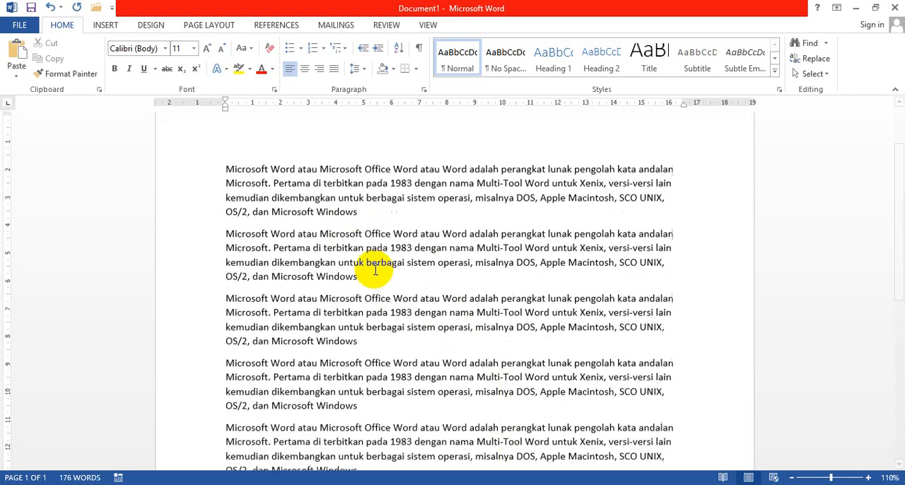
scroll(360, 255, "up", 2)
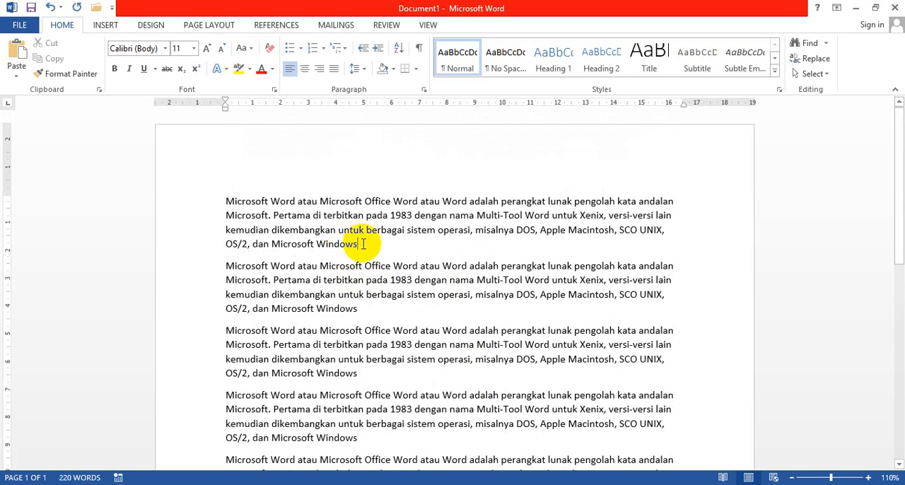
Center the first paragraph.
left_click(362, 241)
left_click_drag(365, 245, 225, 203)
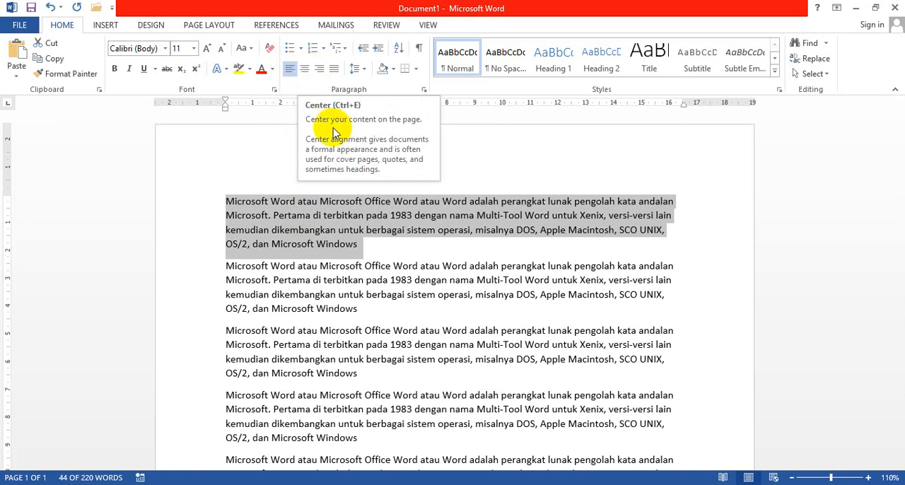
left_click(304, 71)
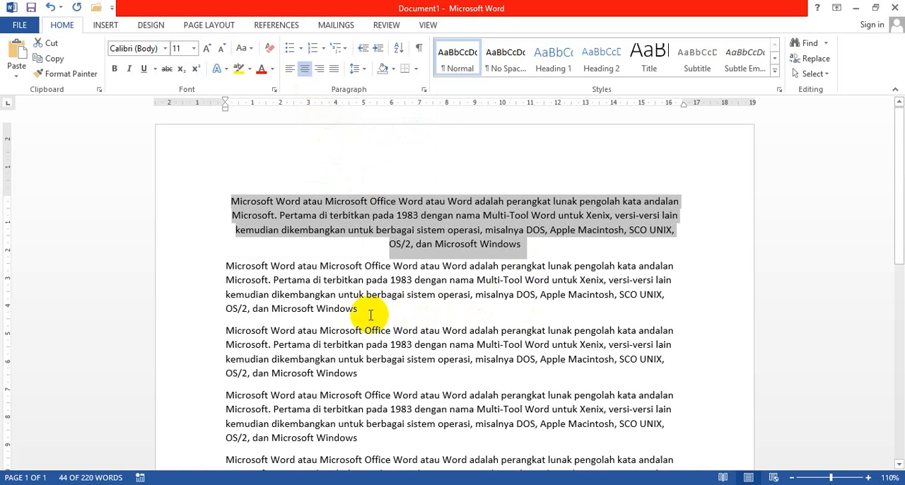
Align the second paragraph to the right margin and justify the third paragraph.
left_click_drag(362, 311, 204, 265)
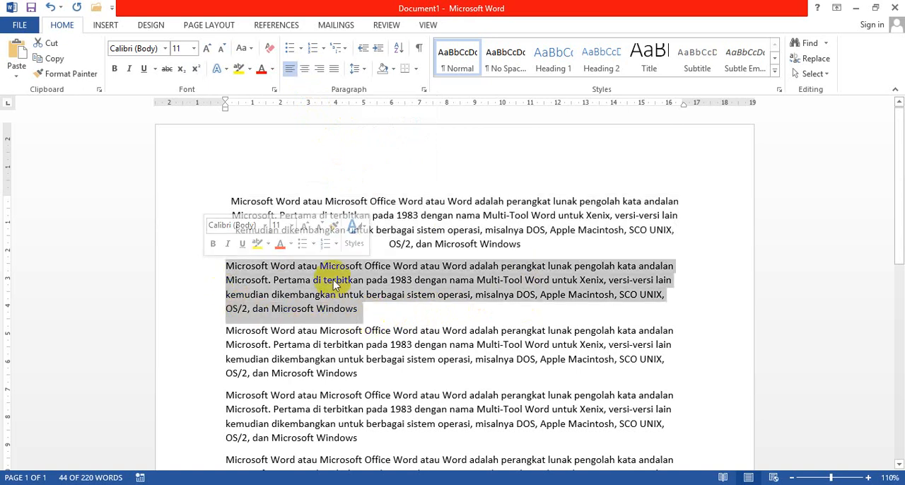
left_click(320, 73)
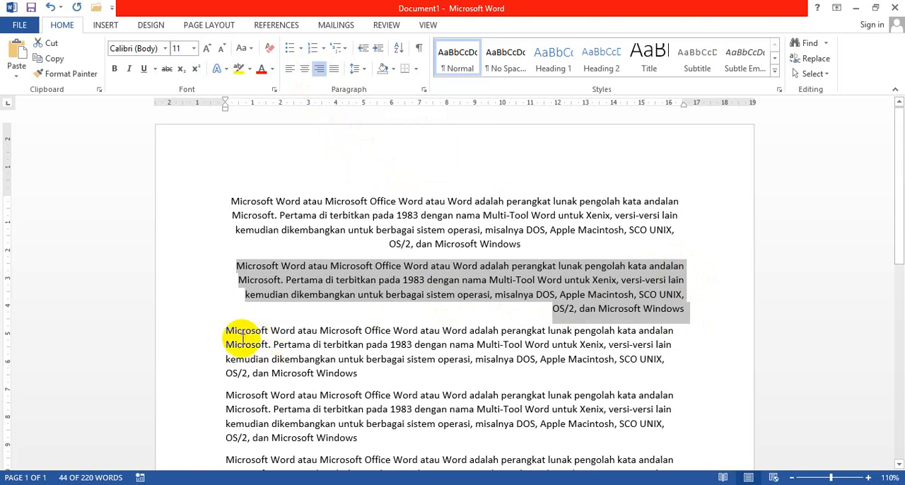
left_click_drag(223, 330, 360, 375)
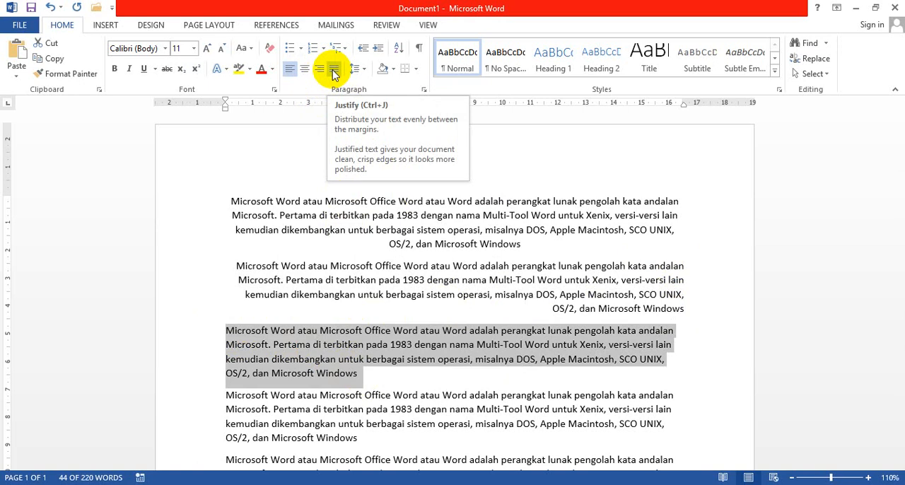
left_click(334, 70)
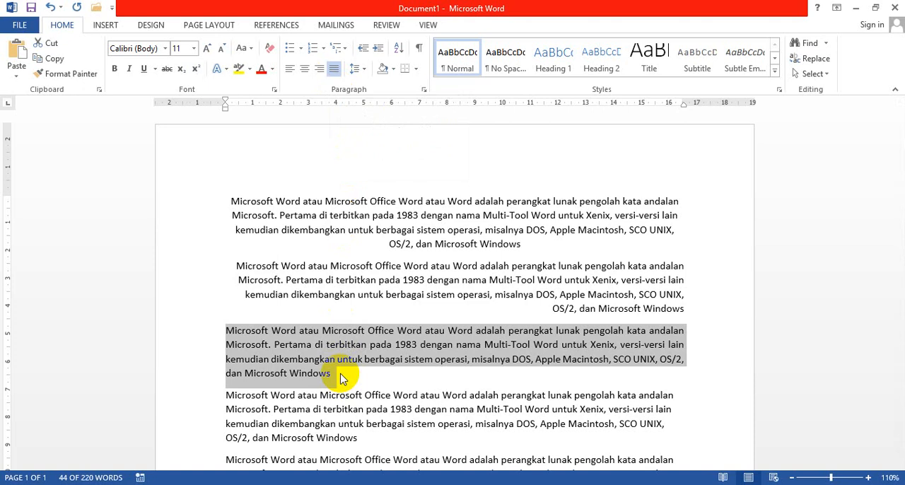
Try center and right alignment on the fourth paragraph, finishing with it justified.
left_click(226, 394)
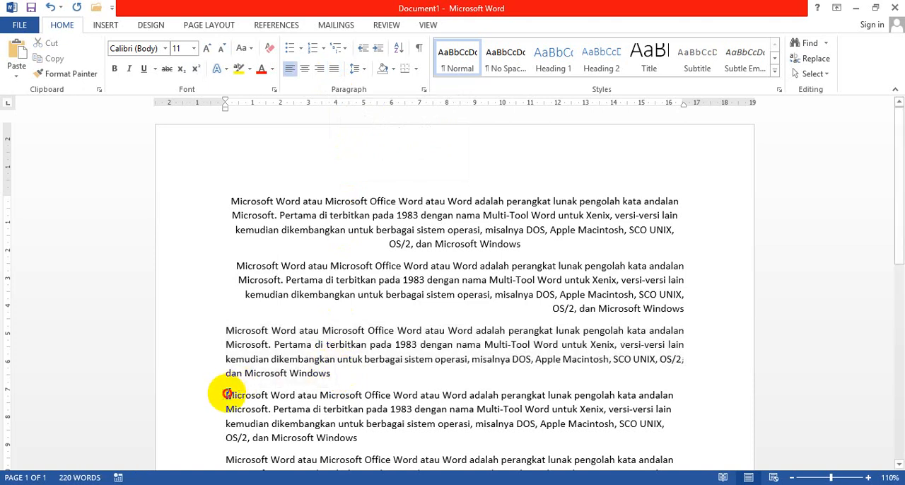
left_click_drag(226, 394, 360, 438)
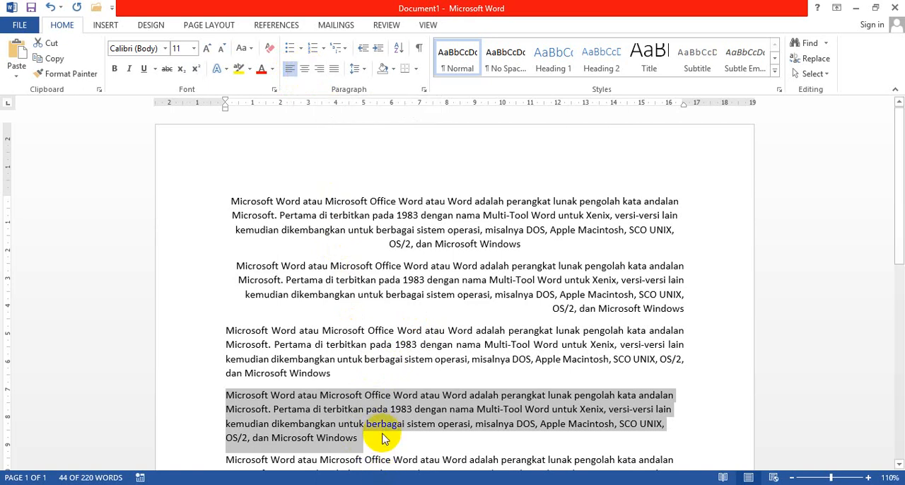
key("ctrl+e")
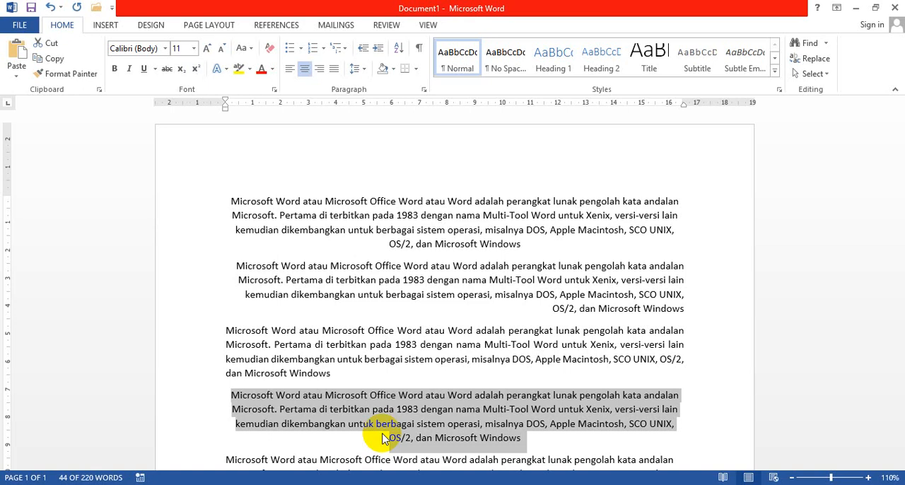
key("ctrl+r")
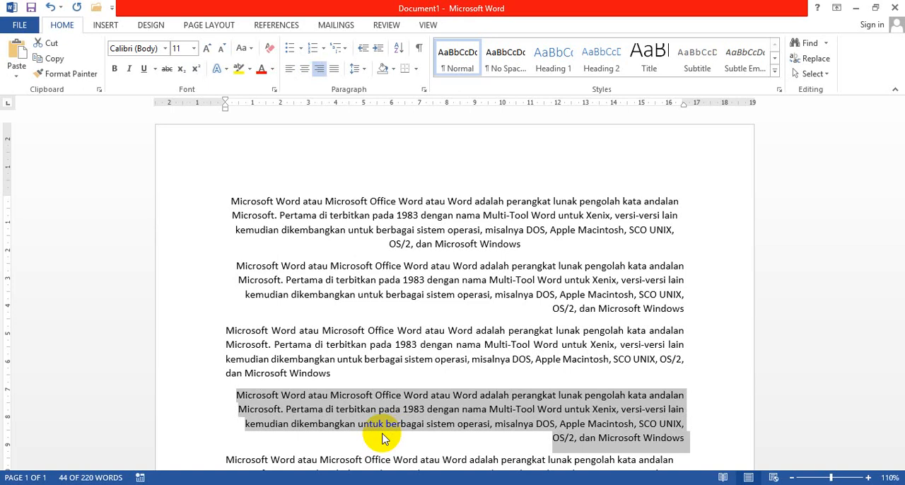
key("ctrl+j")
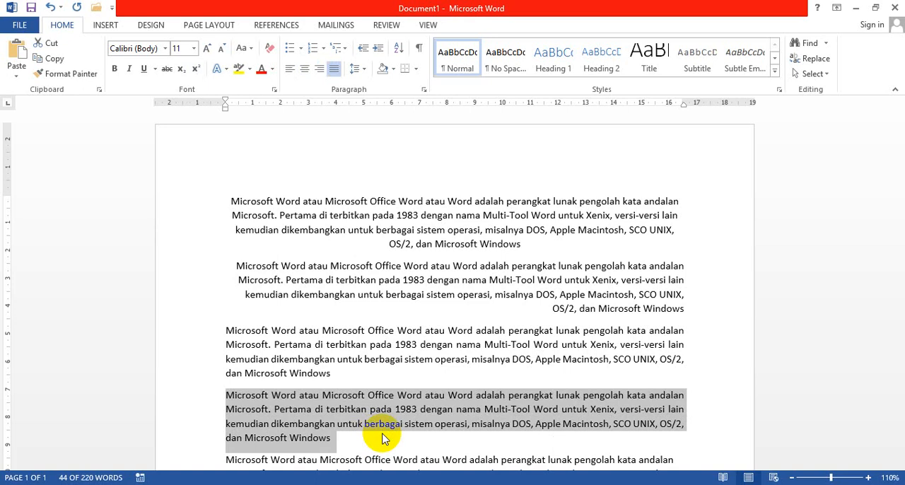
left_click(357, 294)
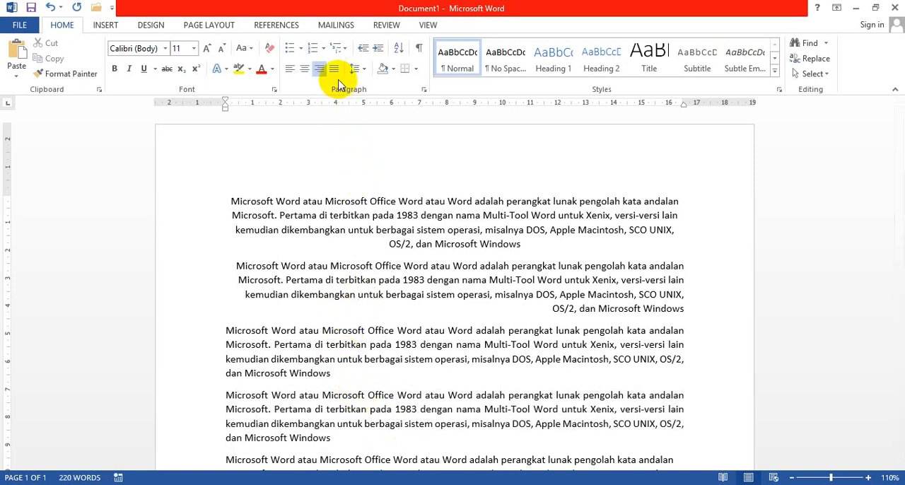
left_click(388, 215)
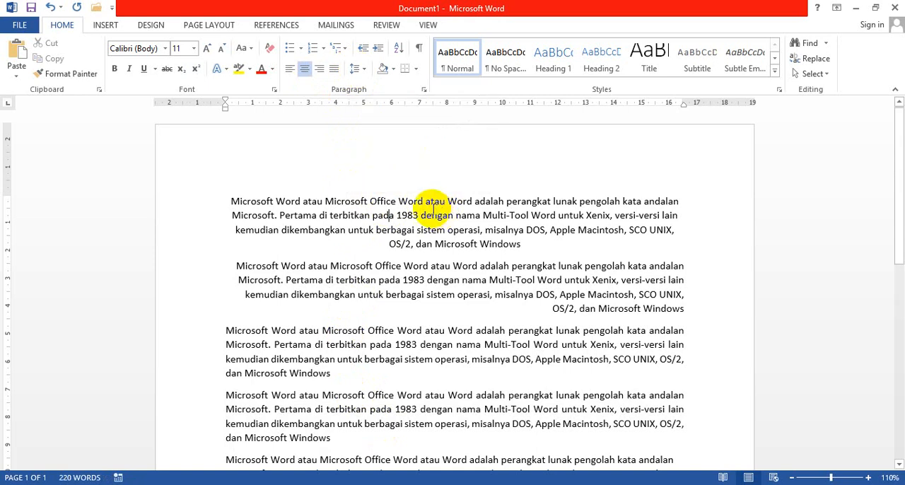
left_click(433, 338)
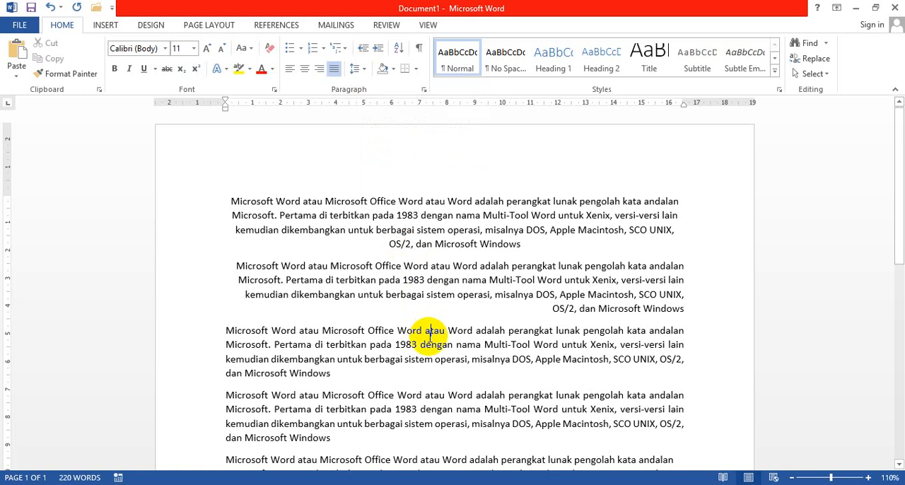
Set the line spacing of the third paragraph to 2.0.
left_click_drag(218, 329, 337, 381)
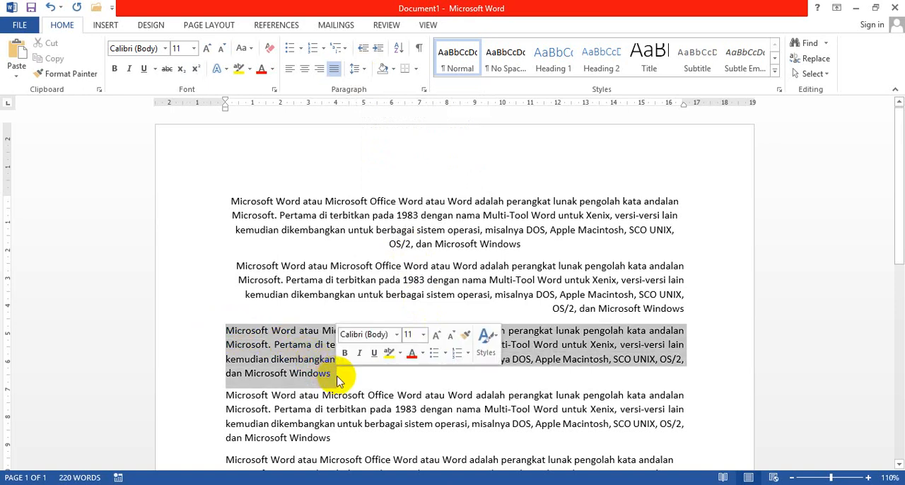
left_click(363, 76)
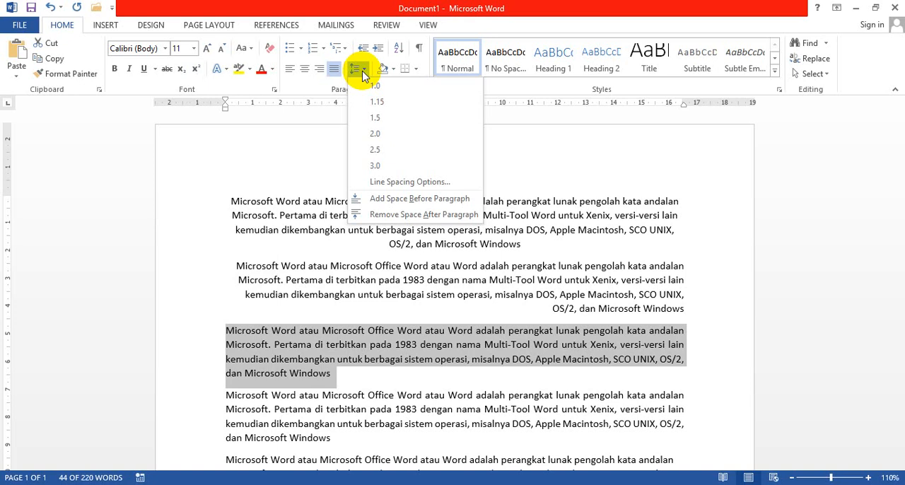
left_click(375, 134)
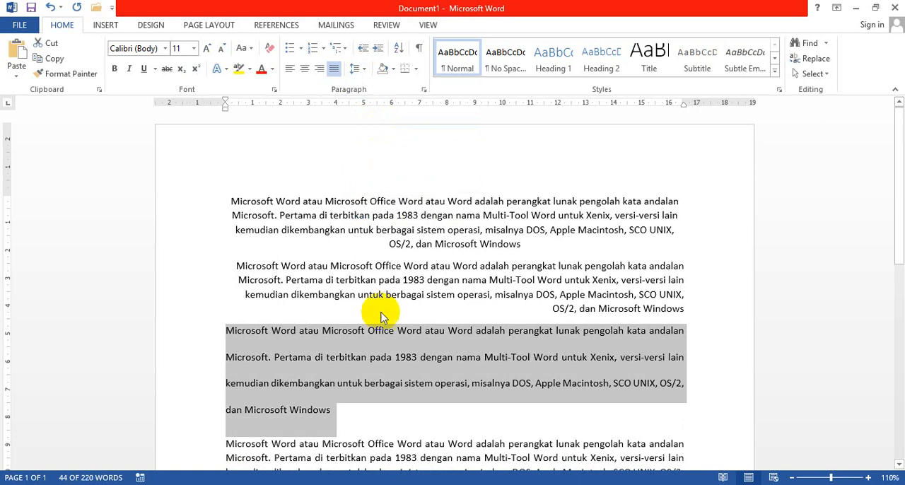
Remove the space after the double-spaced third paragraph.
scroll(386, 388, "down", 1)
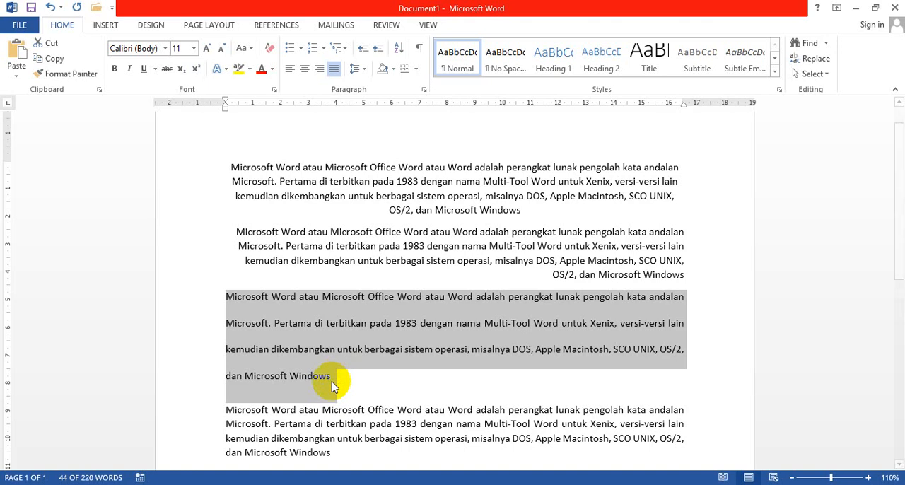
left_click(360, 70)
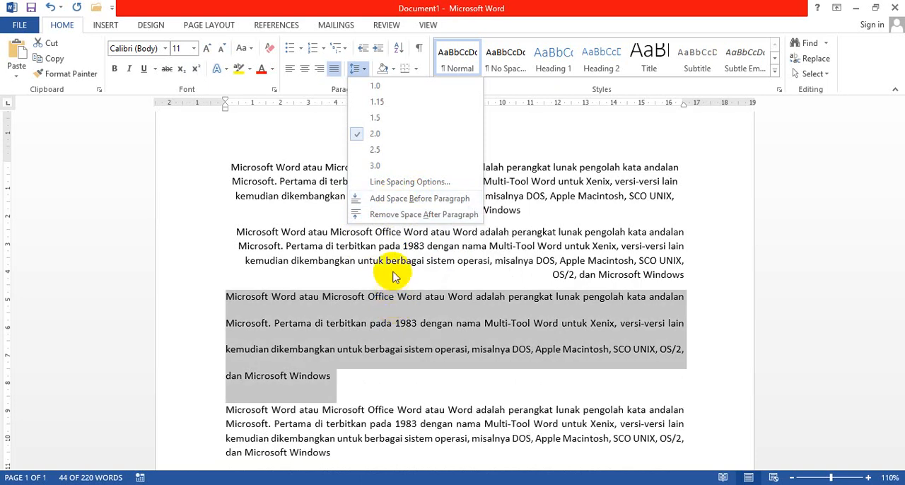
left_click(389, 215)
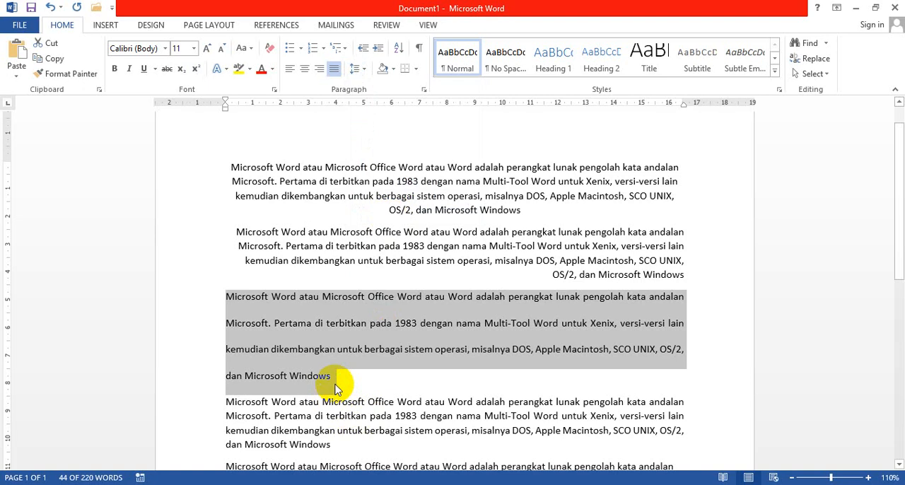
Add space before the third paragraph and remove that space again.
left_click(360, 71)
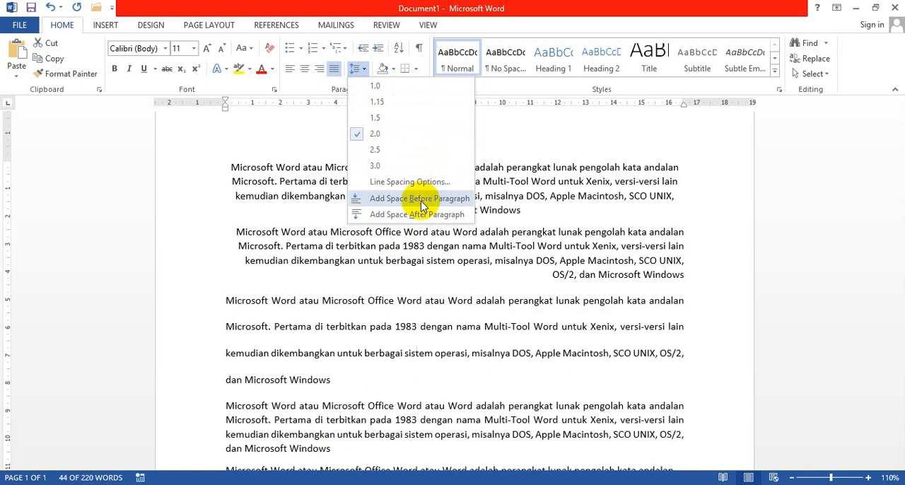
left_click(422, 200)
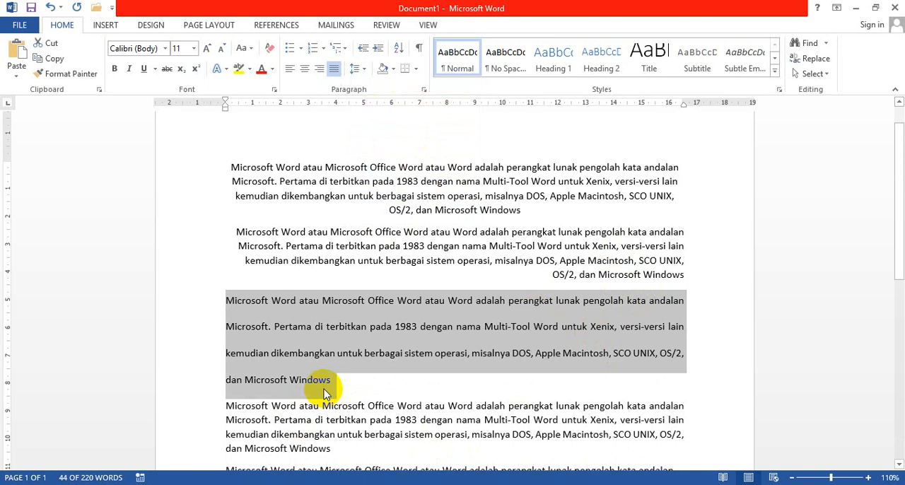
left_click(355, 69)
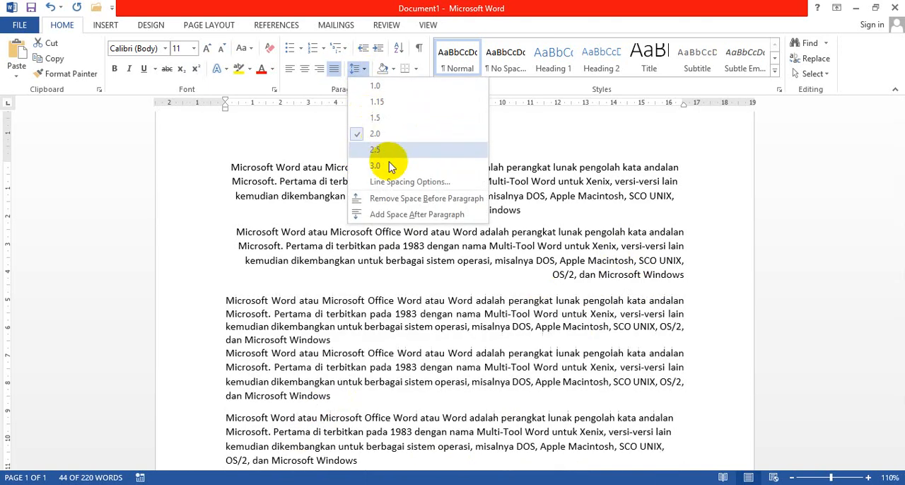
left_click(394, 201)
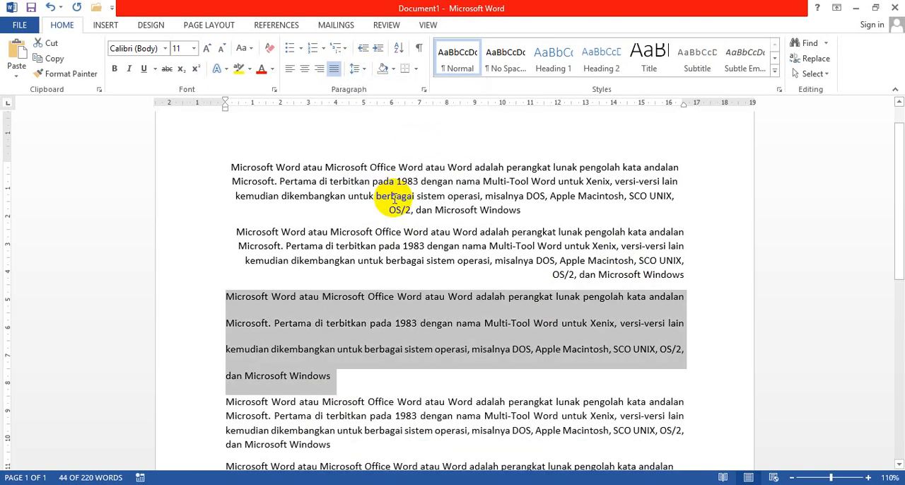
Set the line spacing of the entire document to 1.0.
scroll(384, 357, "down", 2)
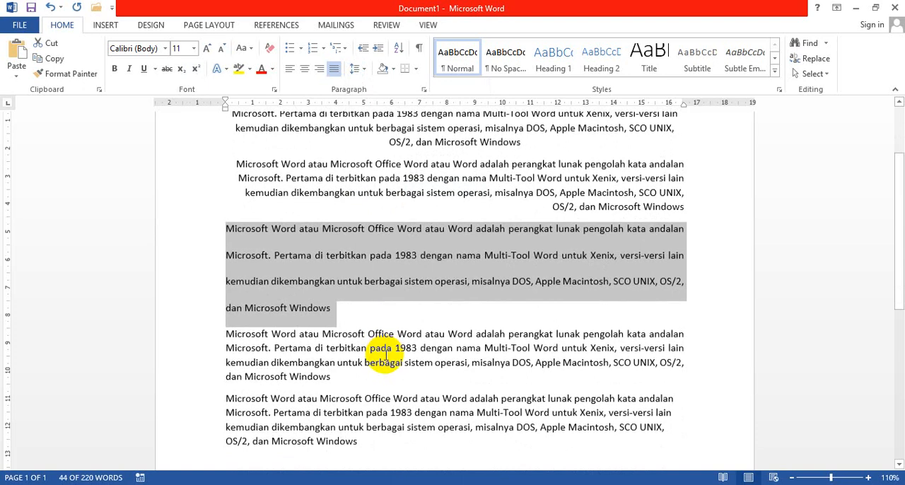
scroll(383, 354, "up", 2)
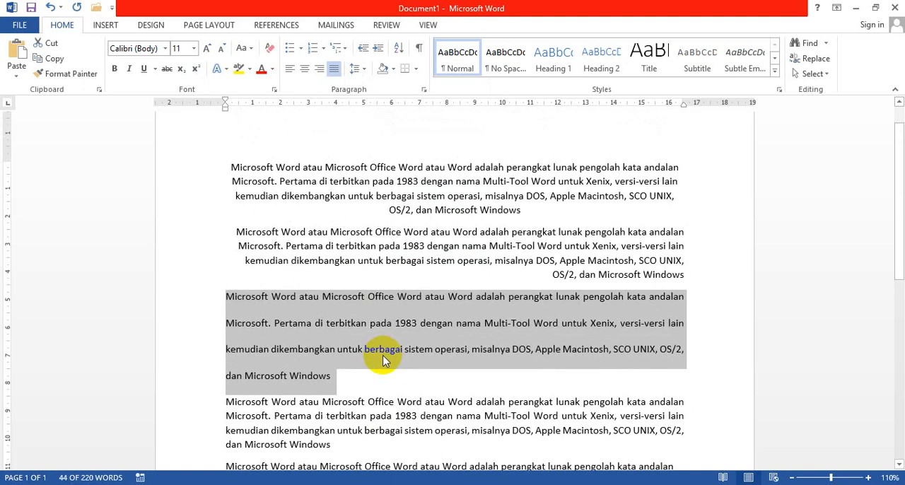
left_click(421, 376)
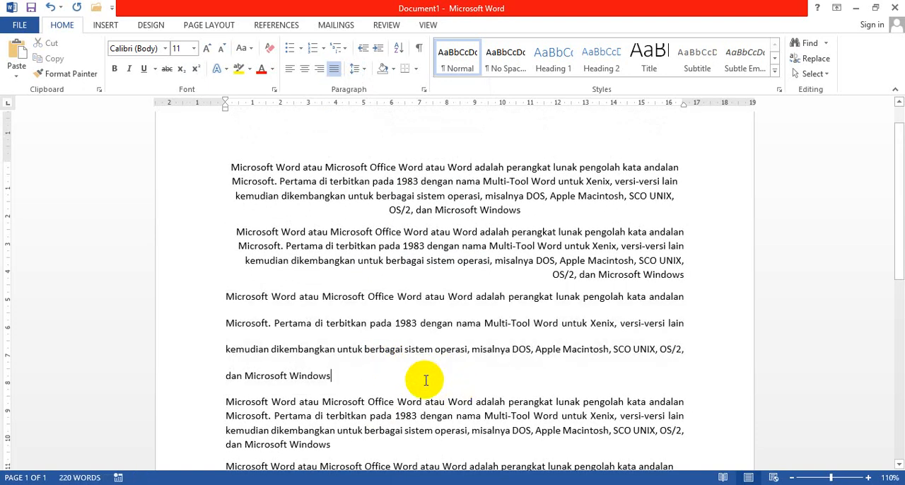
key("ctrl+a")
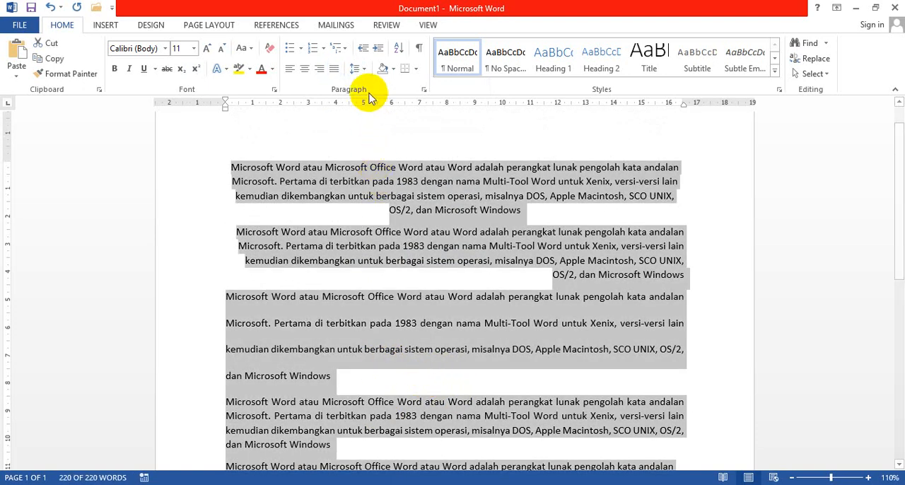
left_click(359, 70)
left_click(375, 85)
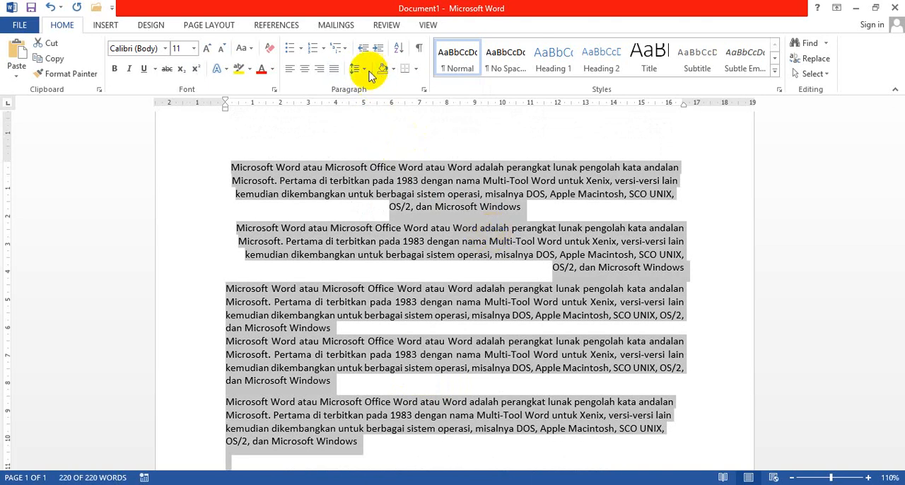
Remove the space after all paragraphs in the document and add space before each of them.
left_click(356, 68)
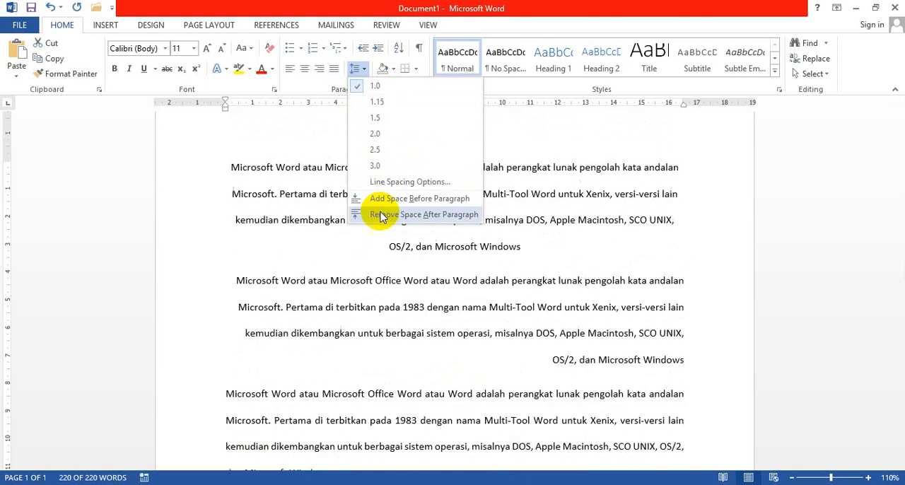
left_click(381, 213)
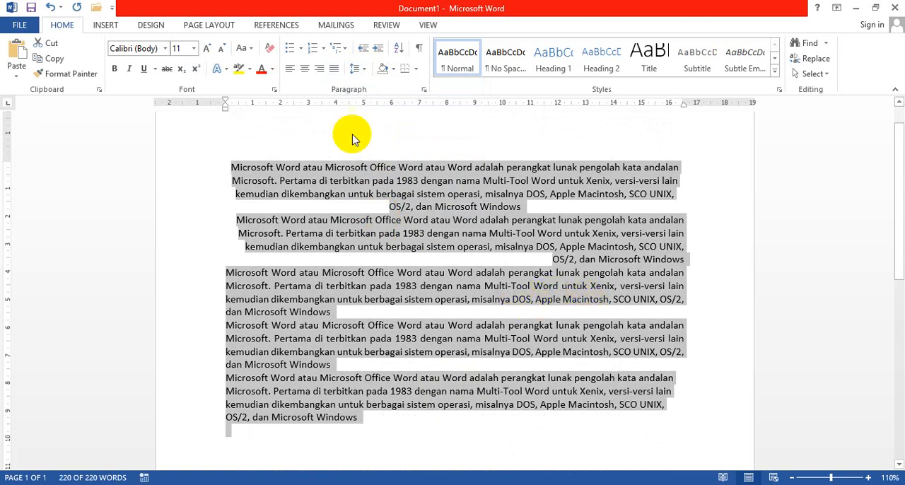
left_click(359, 71)
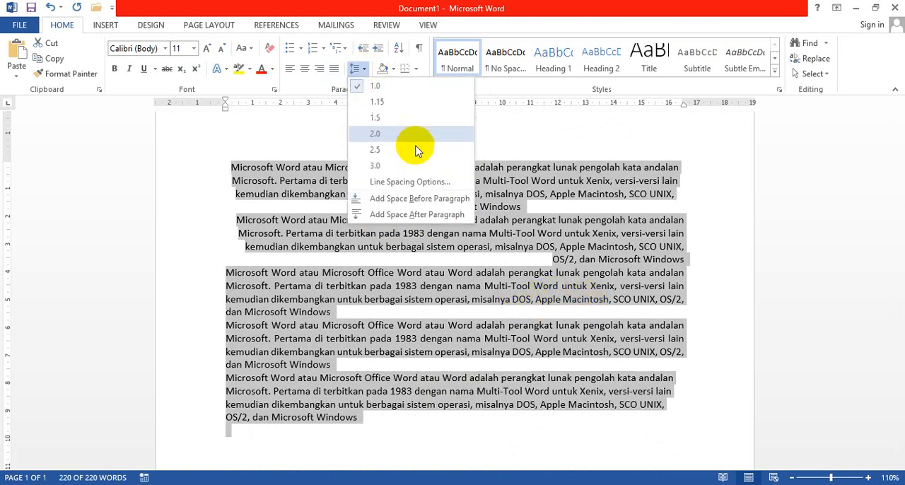
left_click(406, 200)
left_click(521, 229)
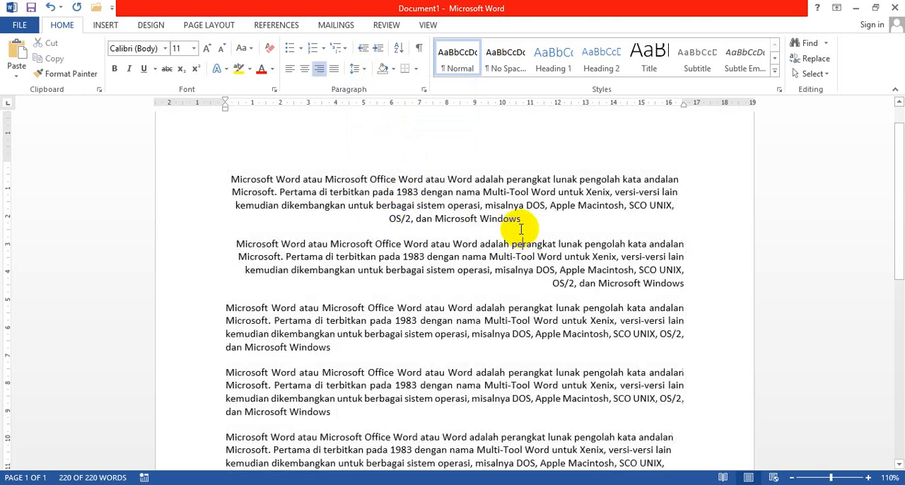
left_click(524, 221)
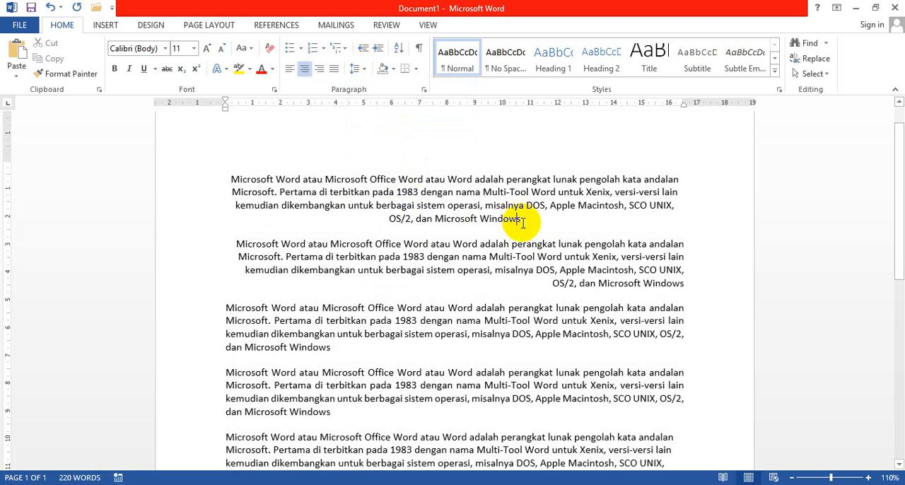